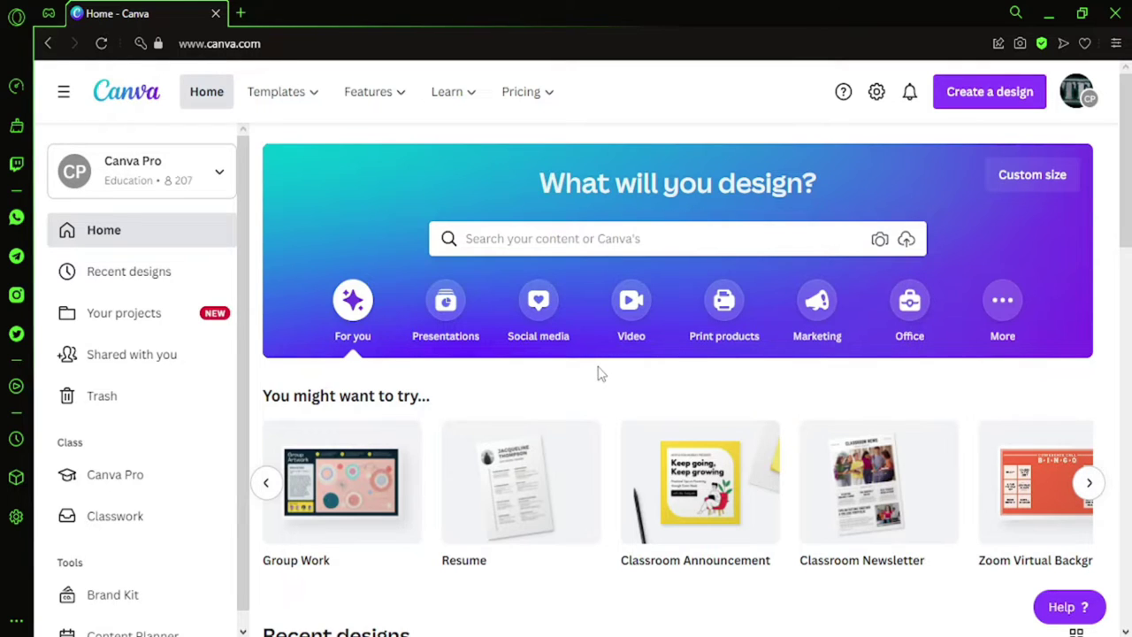
Scroll down the Canva home page to the suggested design types
scroll(598, 374, "down", 3)
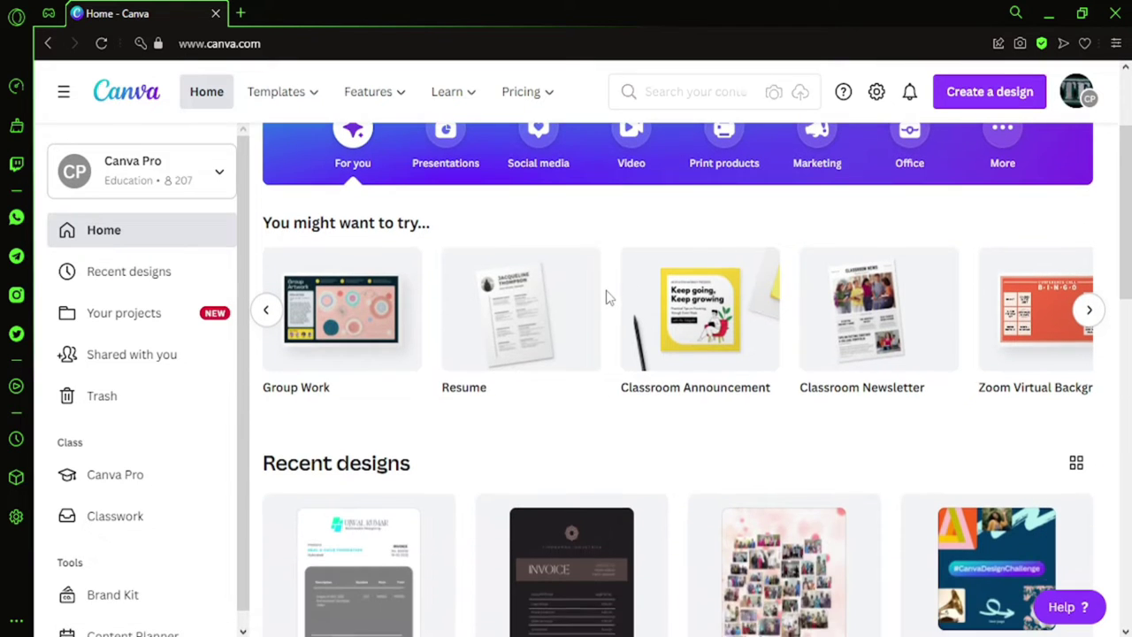
Create a blank Classroom Announcement design and search stock photos for 'portrait'
mouse_move(715, 358)
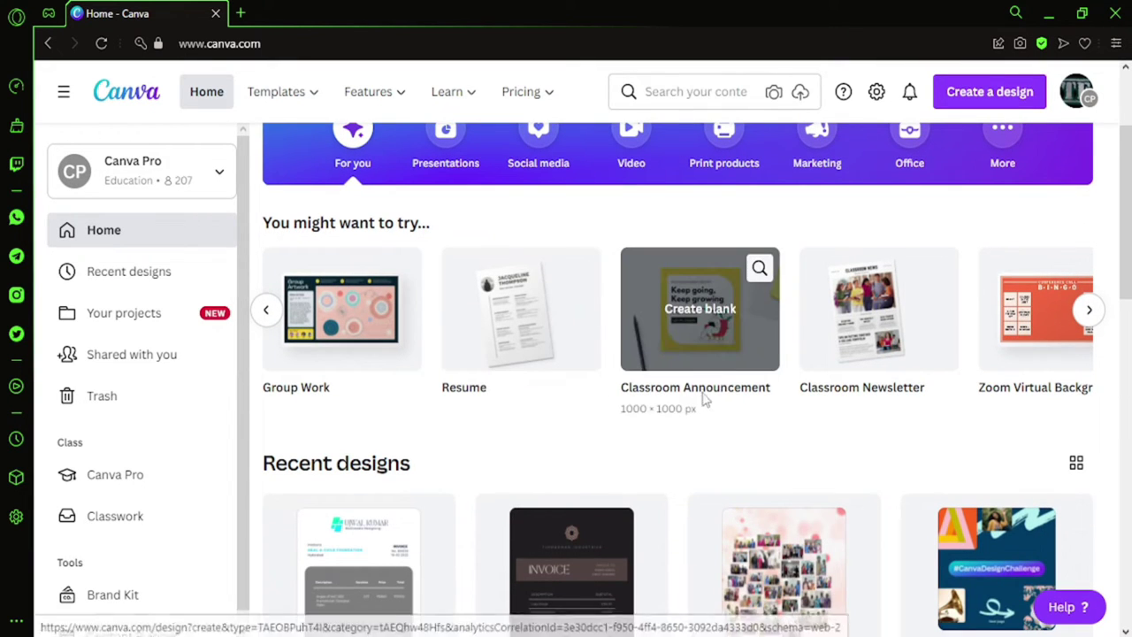
left_click(715, 341)
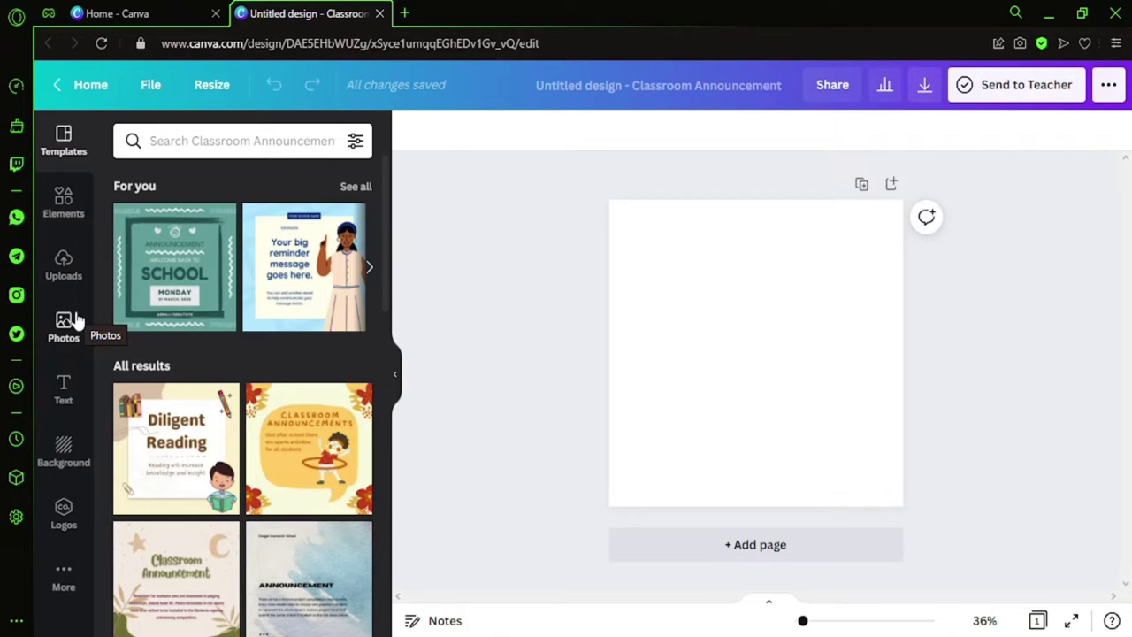
left_click(68, 328)
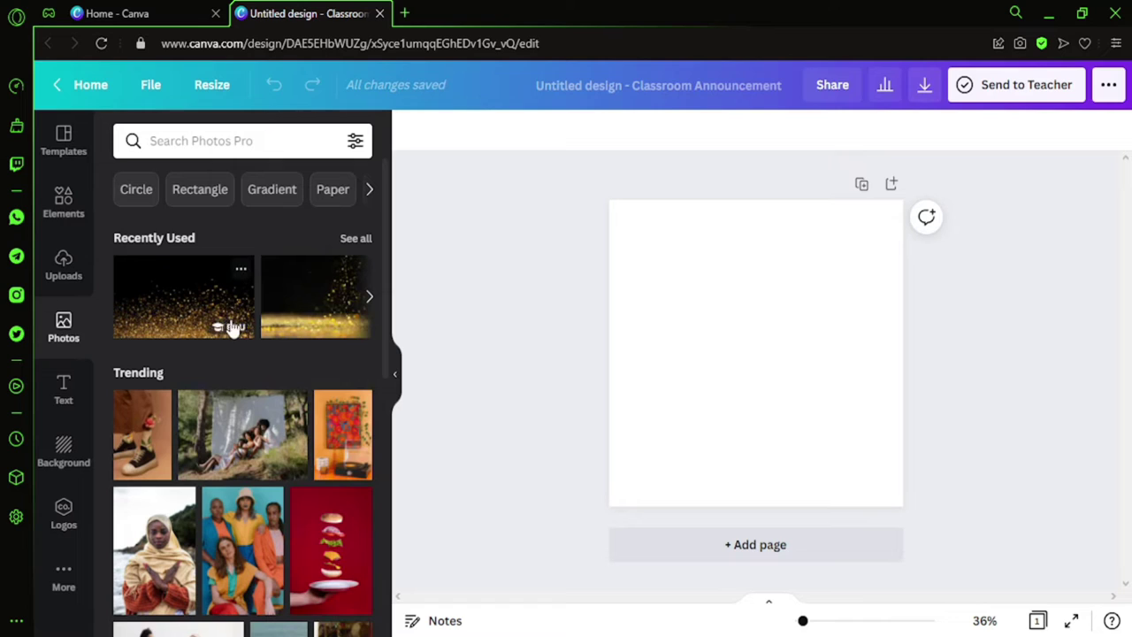
left_click(257, 148)
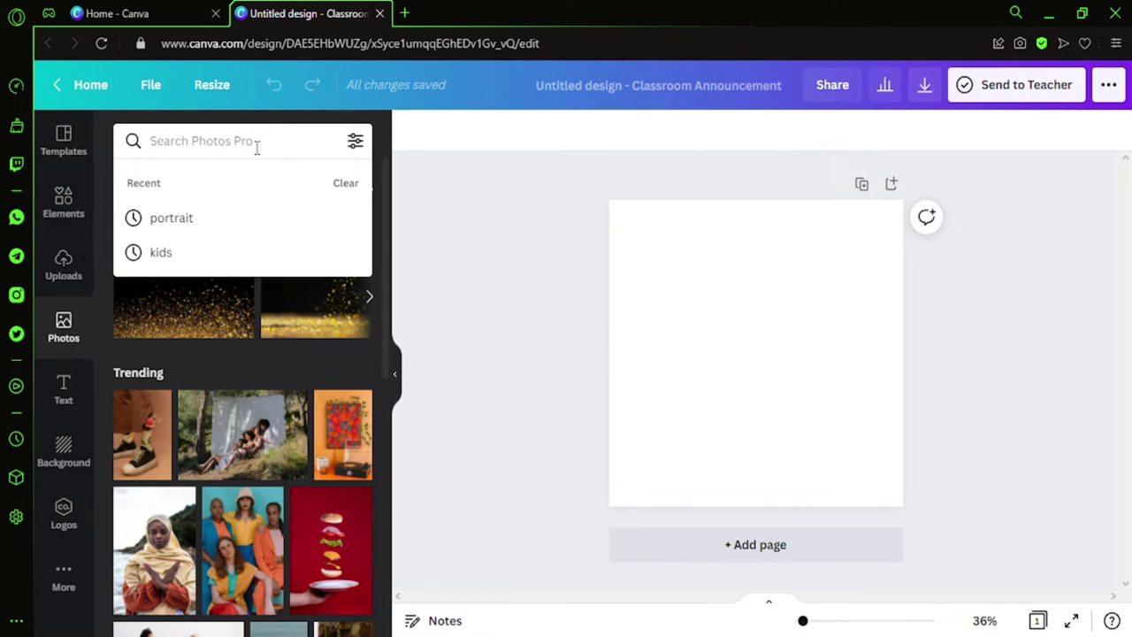
left_click(239, 217)
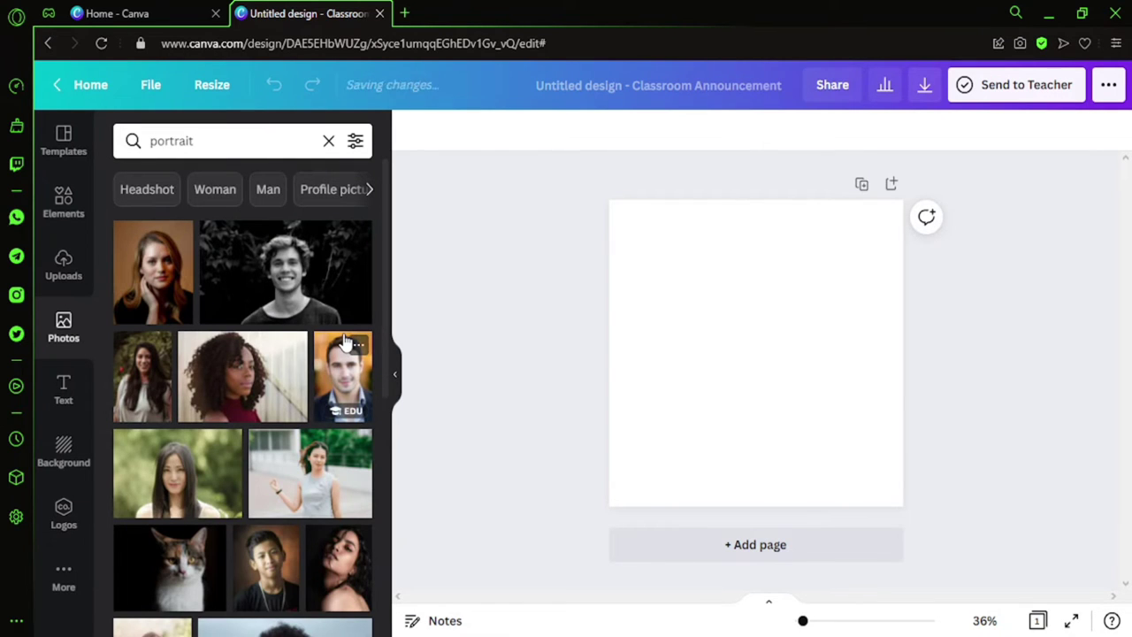
Scroll the portrait results and drag the woman-in-hat photo onto the page
scroll(297, 370, "down", 1)
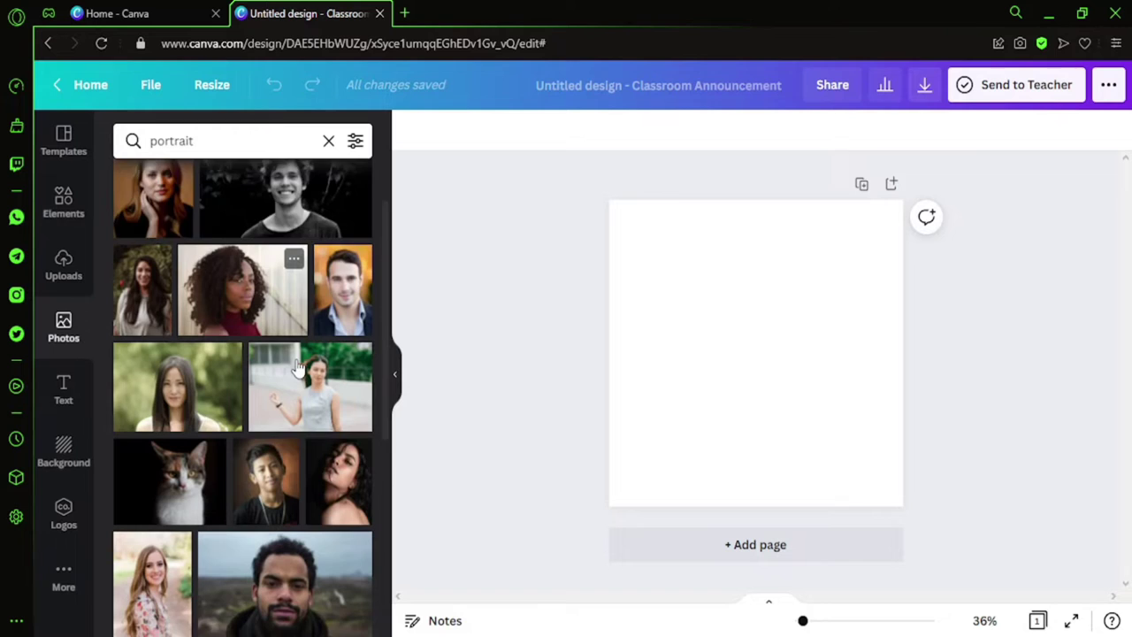
scroll(265, 362, "down", 5)
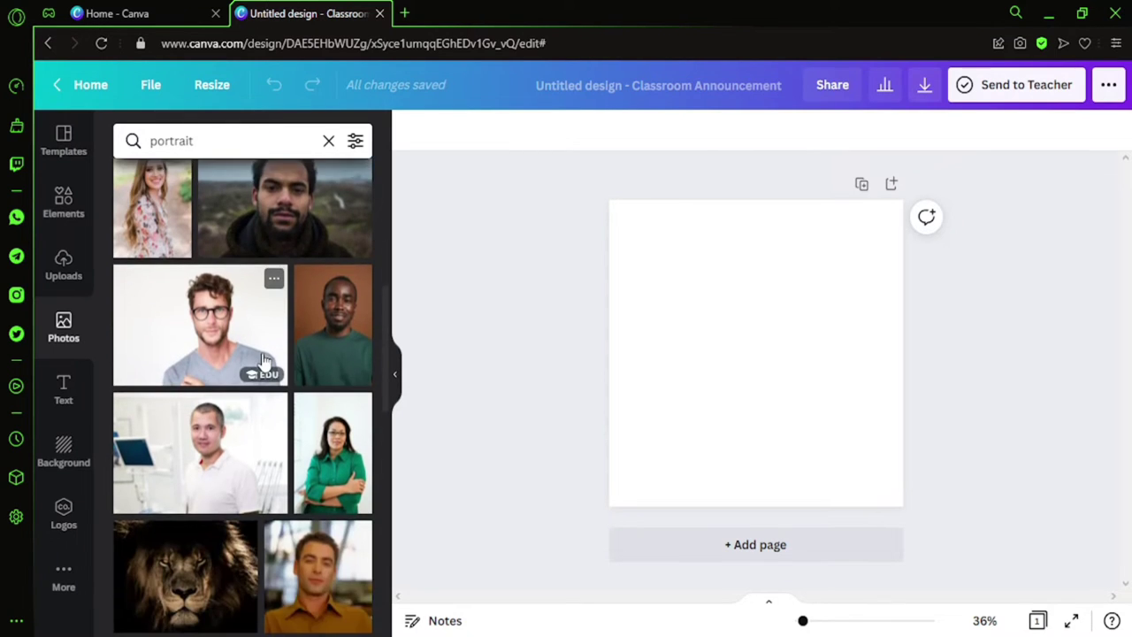
scroll(262, 361, "down", 6)
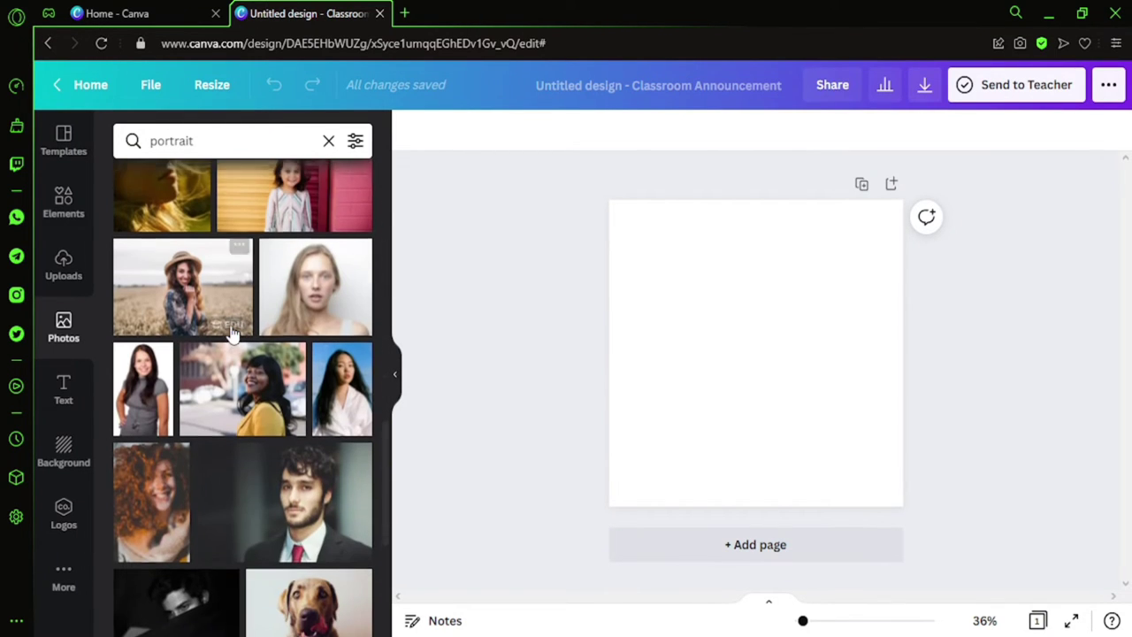
scroll(232, 331, "down", 1)
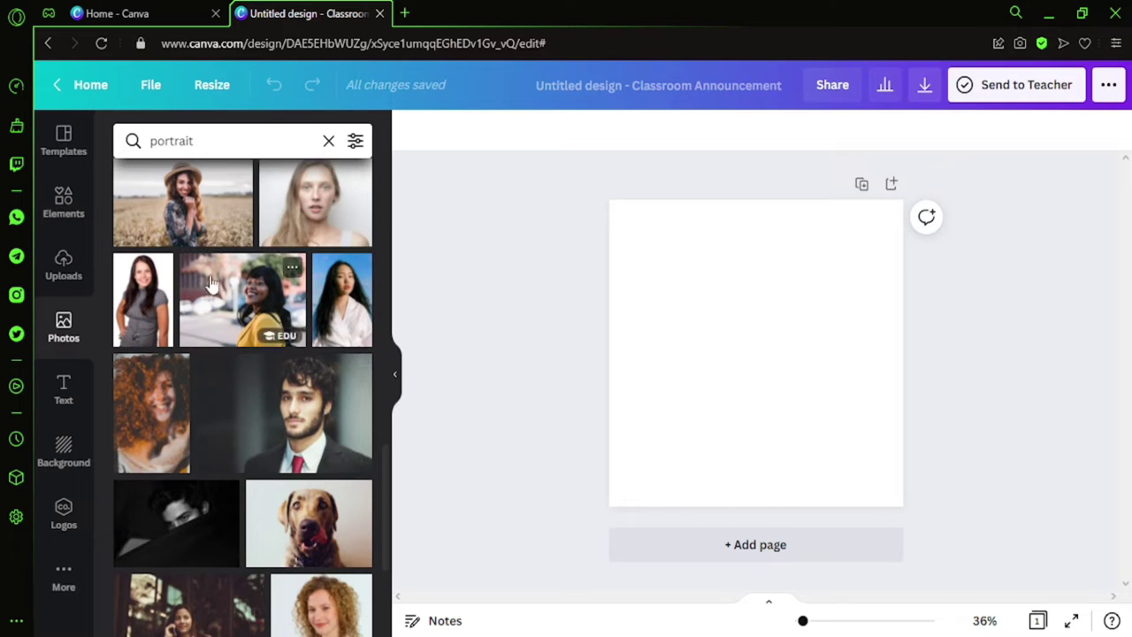
mouse_move(187, 205)
left_mouse_down()
mouse_move(699, 286)
mouse_move(177, 201)
left_mouse_up()
Add the woman-in-hat wheat-field photo to the page, keep it centred, and select it
left_click(177, 201)
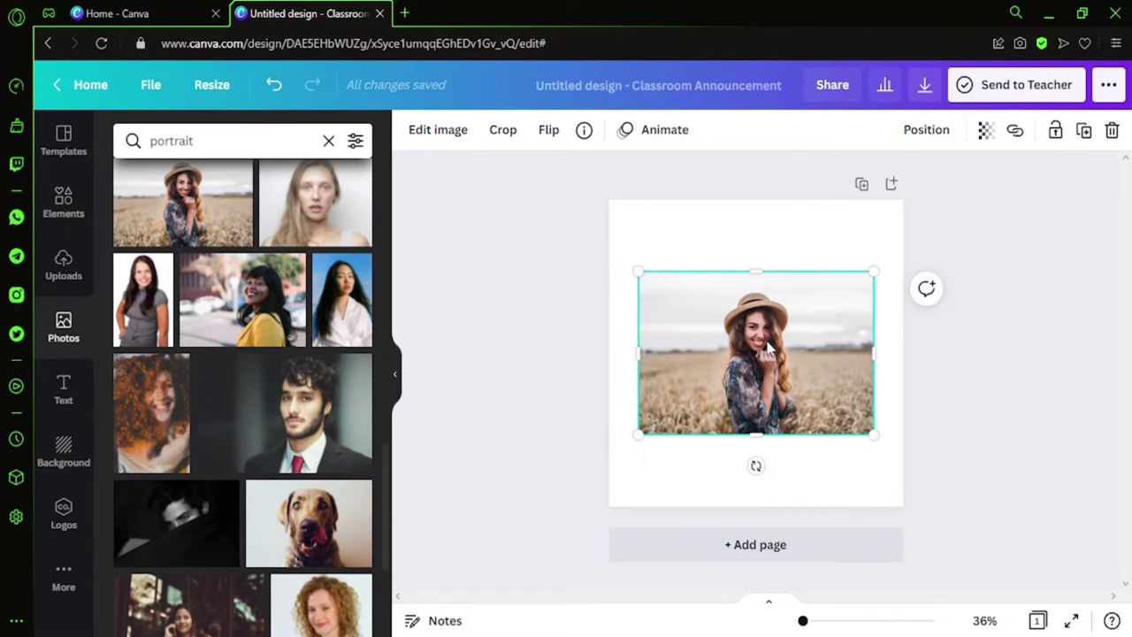
left_click_drag(767, 347, 766, 345)
scroll(892, 376, "up", 3, "ctrl")
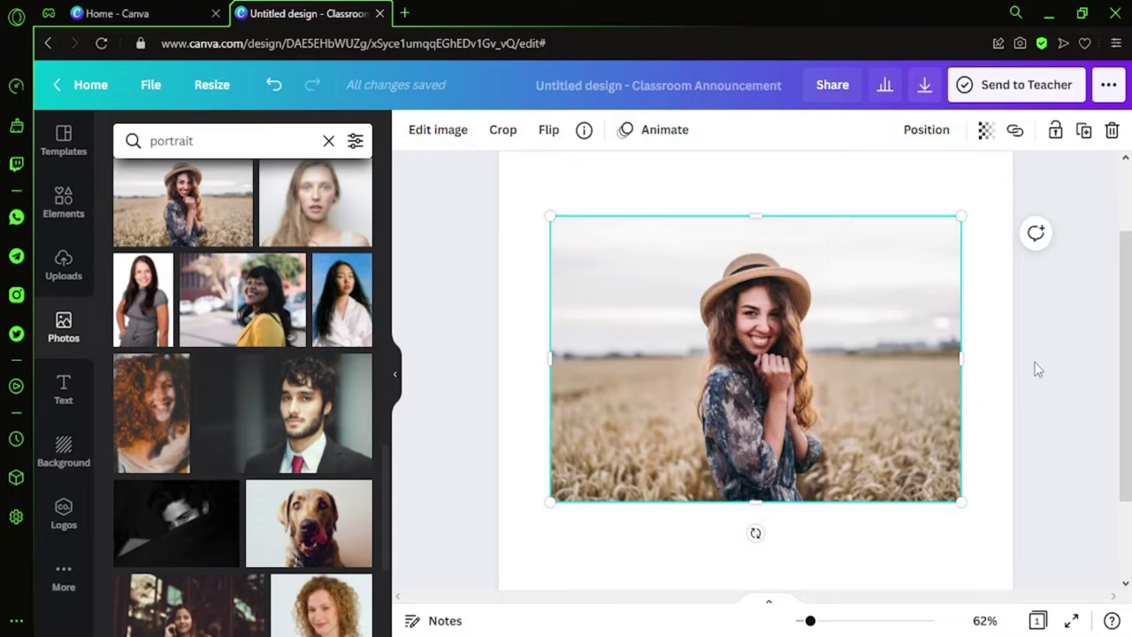
left_click(1005, 373)
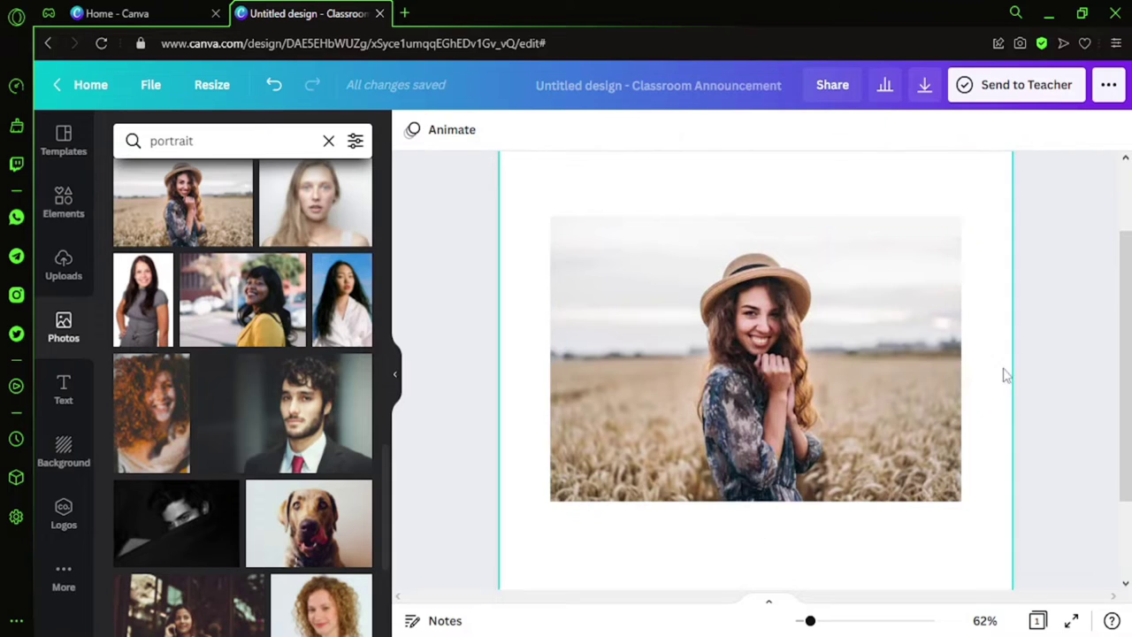
left_click(857, 361)
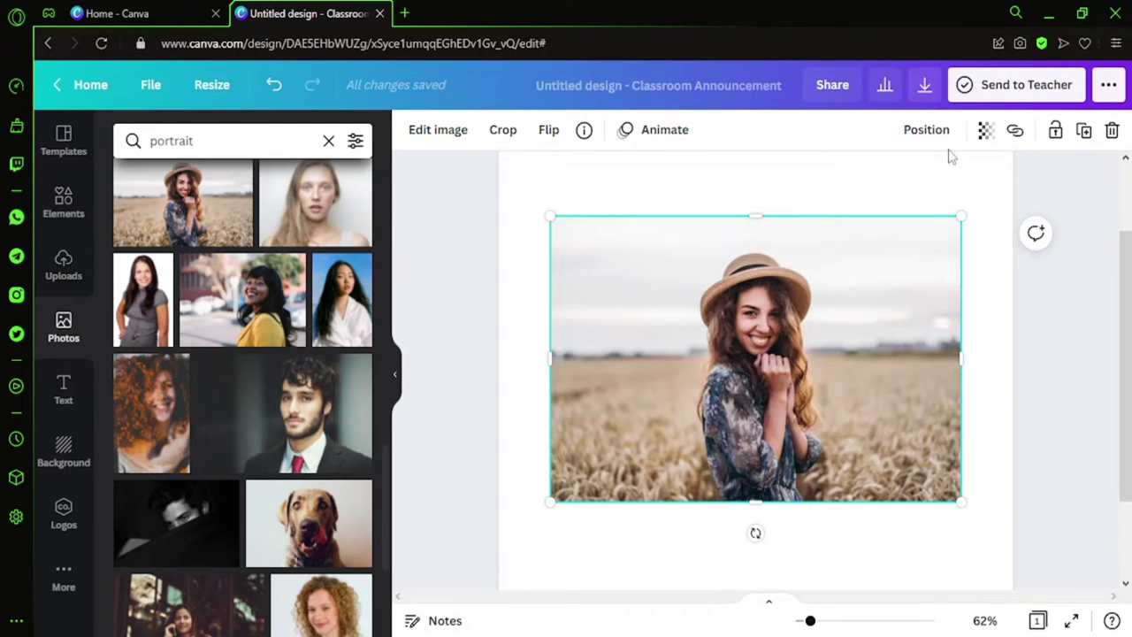
left_click(483, 247)
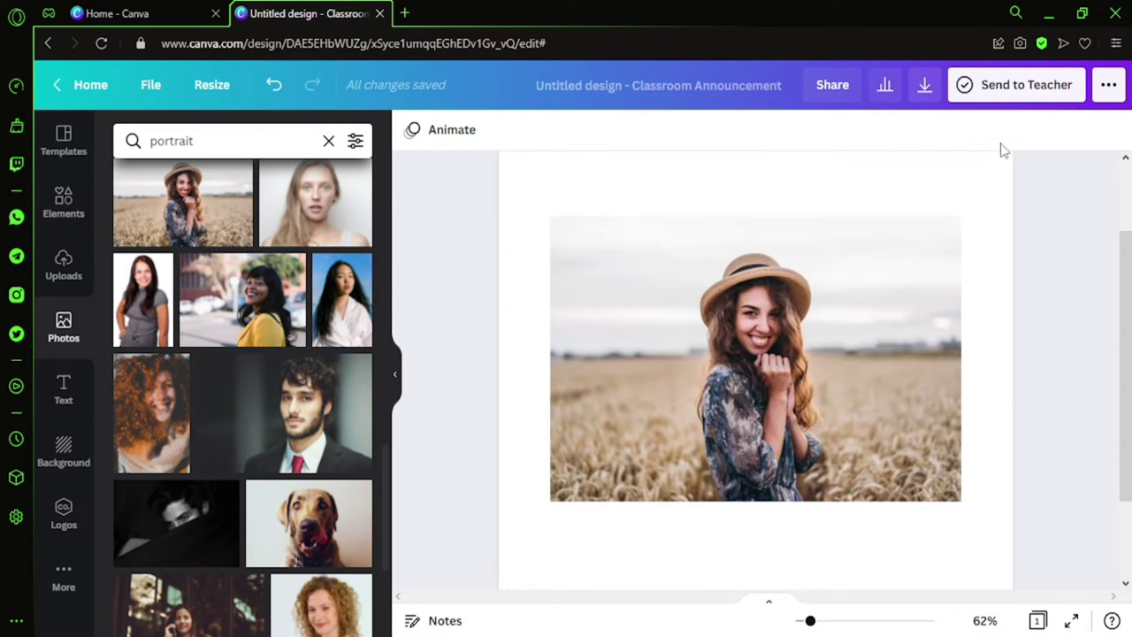
left_click(864, 382)
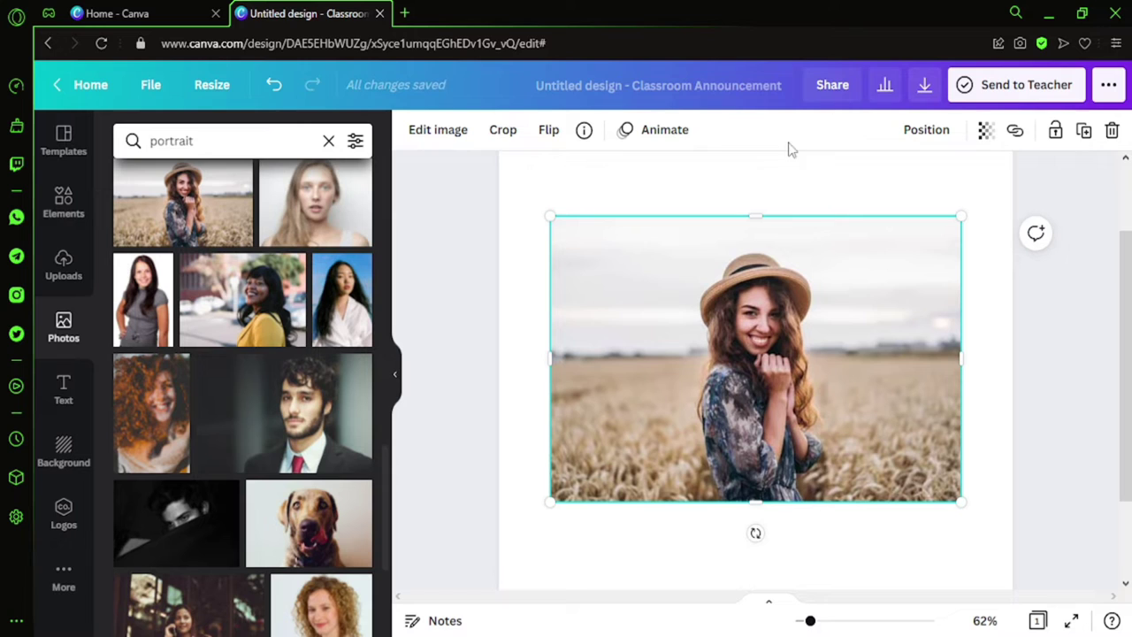
Open Edit image for the selected wheat-field portrait
left_click(432, 144)
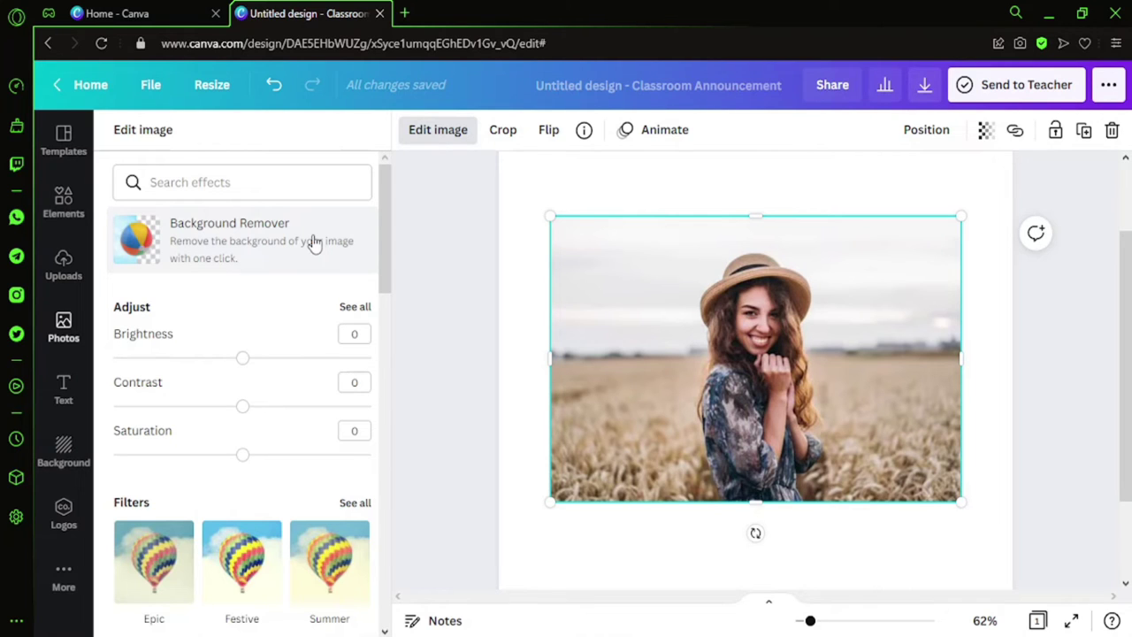
Strip the wheat-field background from the portrait with Background Remover
left_click(964, 343)
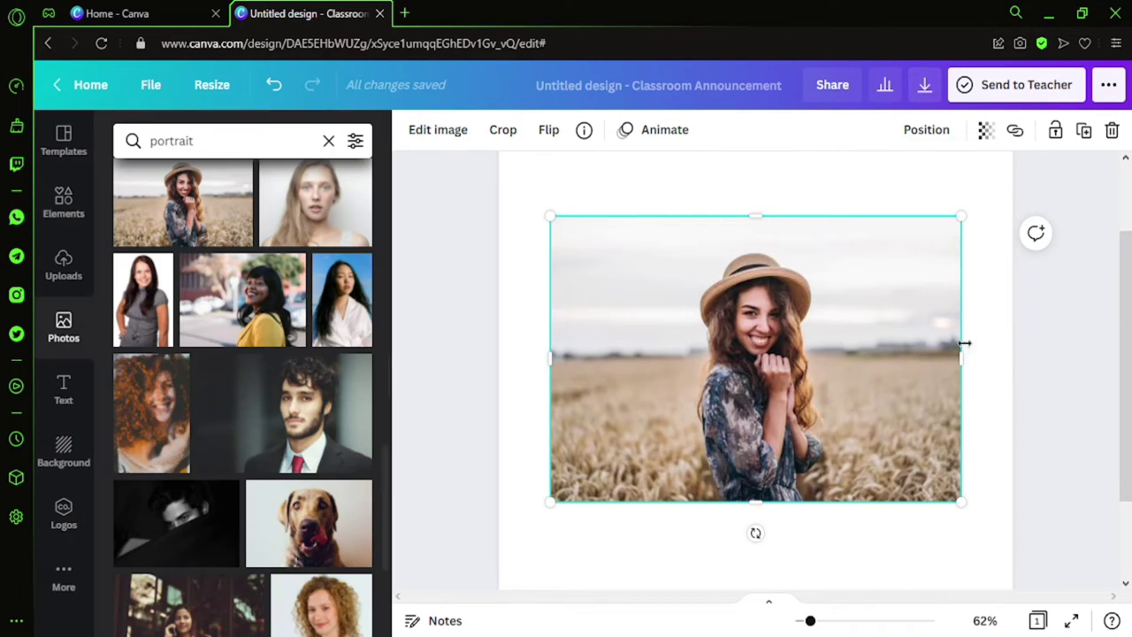
left_click(449, 134)
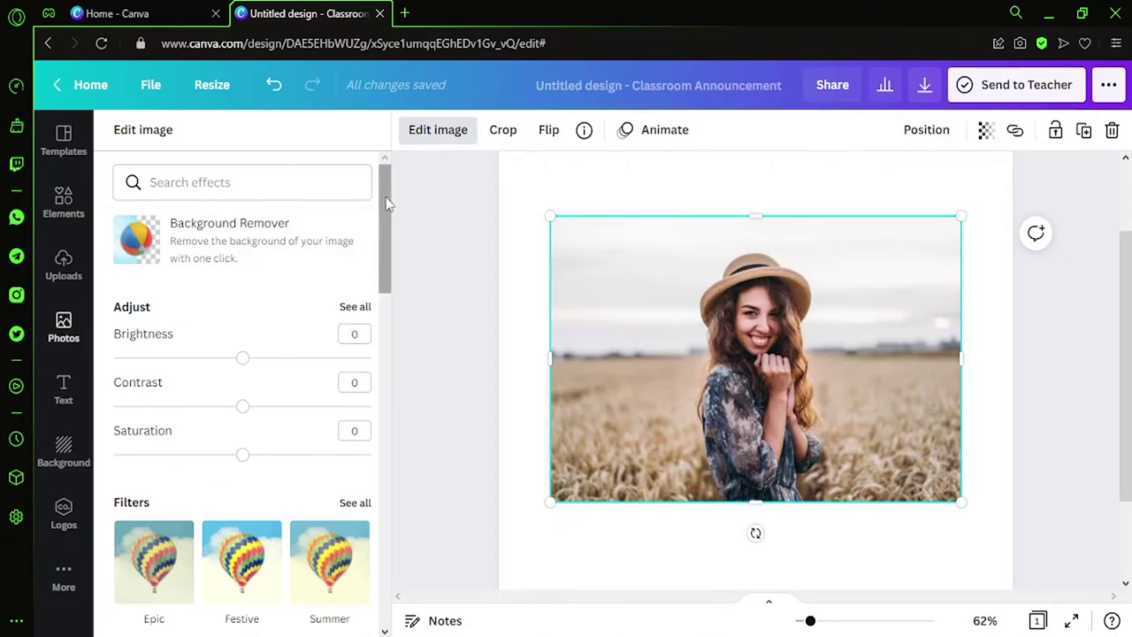
left_click(248, 246)
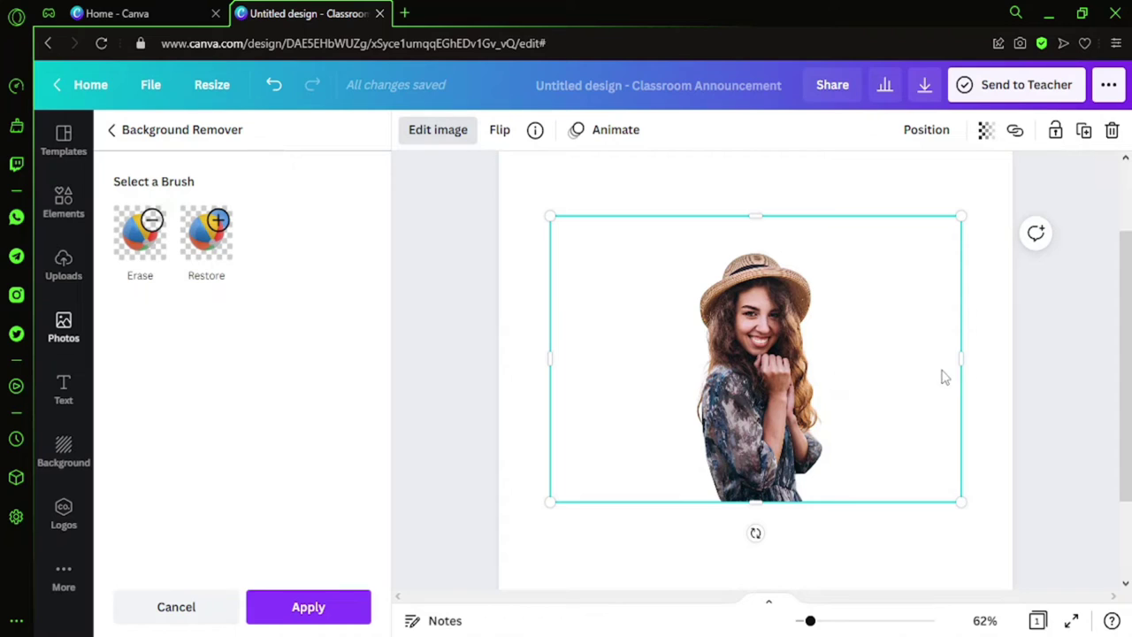
Crop the empty sides and top off the cutout, then enlarge it and move it down-left
left_click_drag(962, 366, 837, 370)
left_click_drag(564, 361, 675, 374)
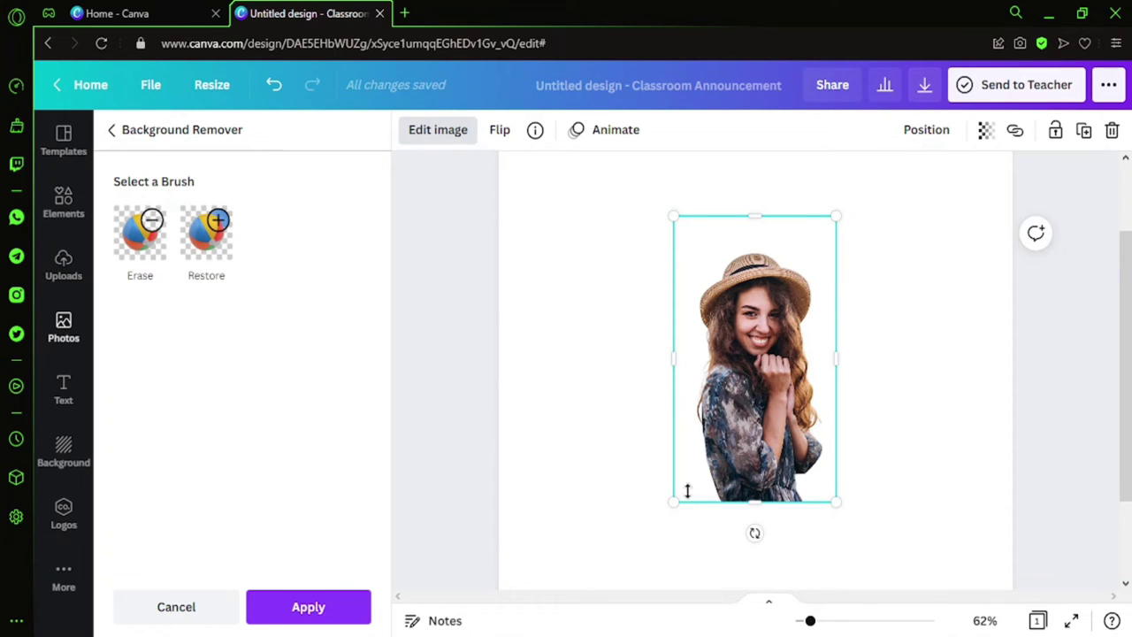
left_click_drag(756, 219, 756, 242)
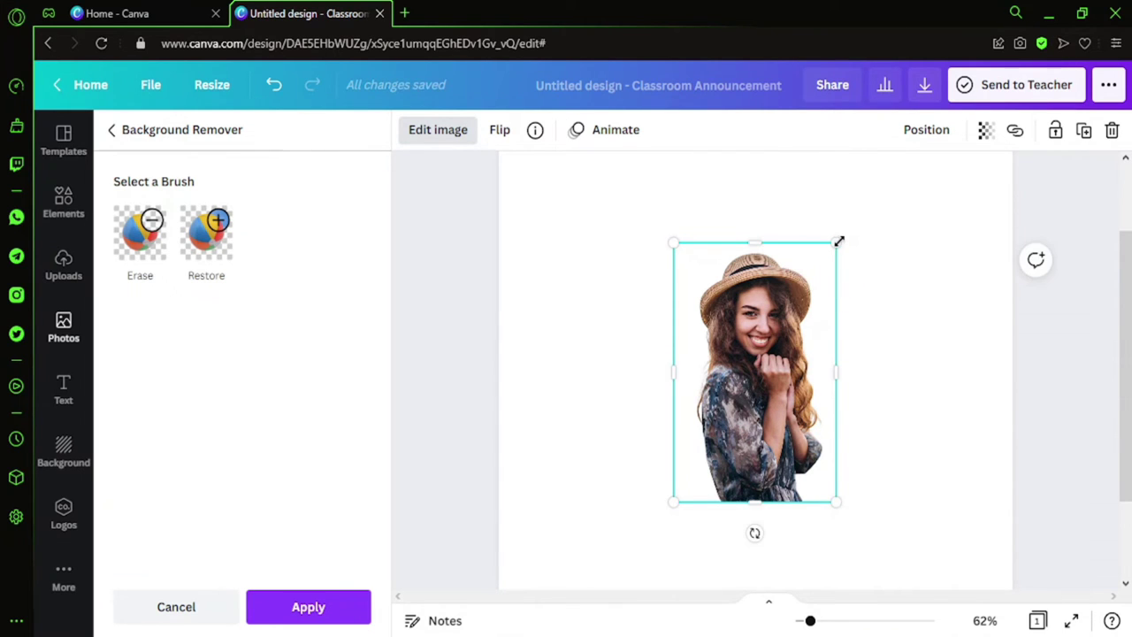
left_click_drag(839, 243, 1006, 194)
left_click_drag(812, 282, 763, 367)
Enlarge the portrait further, centre it on the page, and exit Background Remover
scroll(768, 339, "down", 2)
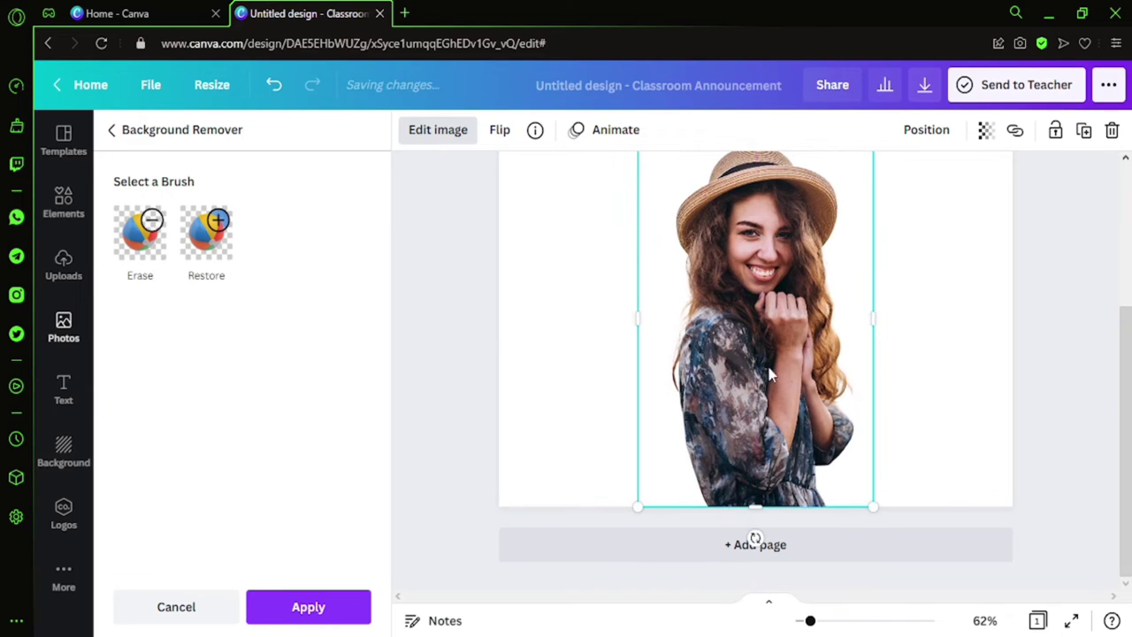
scroll(872, 412, "up", 4)
left_click_drag(875, 358, 894, 334)
left_click_drag(786, 437, 778, 440)
scroll(982, 367, "down", 3)
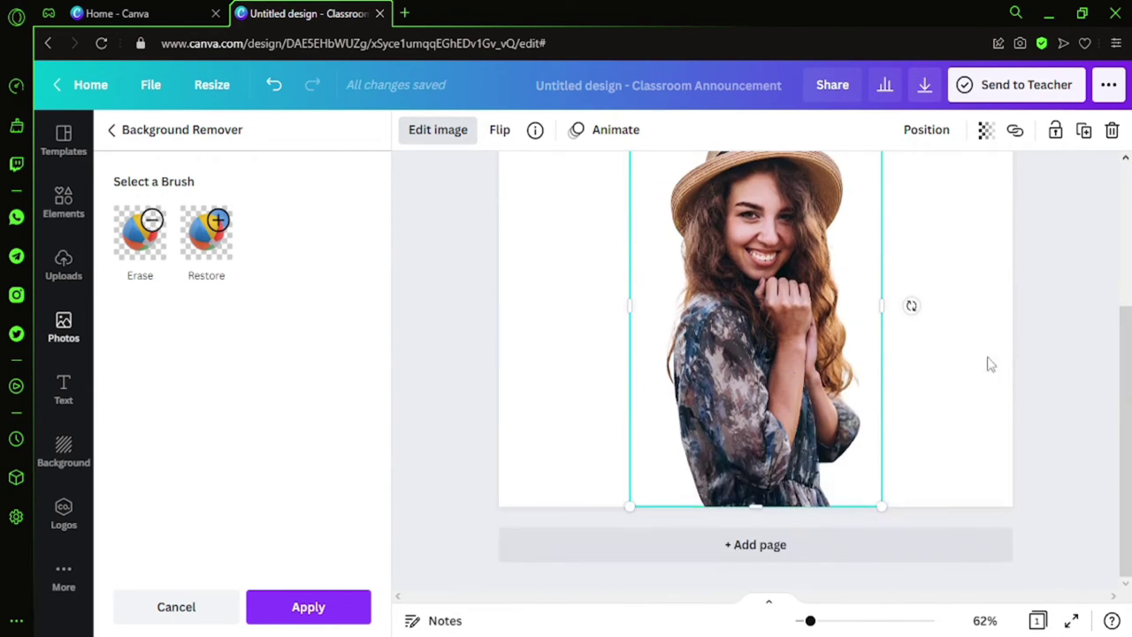
key("Escape")
scroll(1020, 404, "up", 3)
left_click(1031, 394)
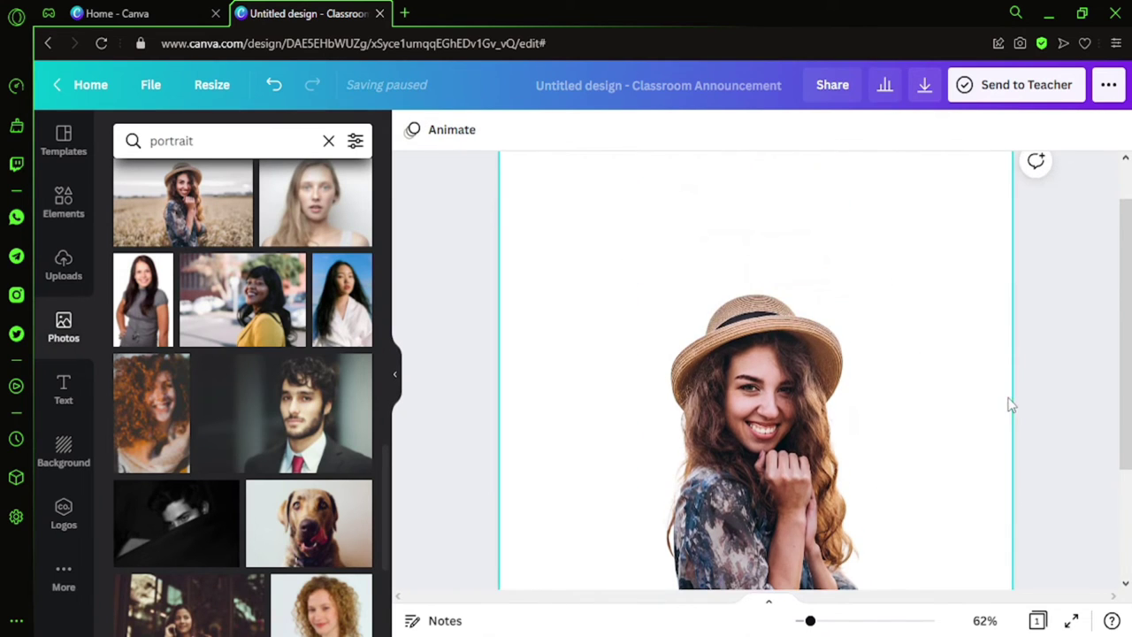
left_click_drag(809, 620, 804, 621)
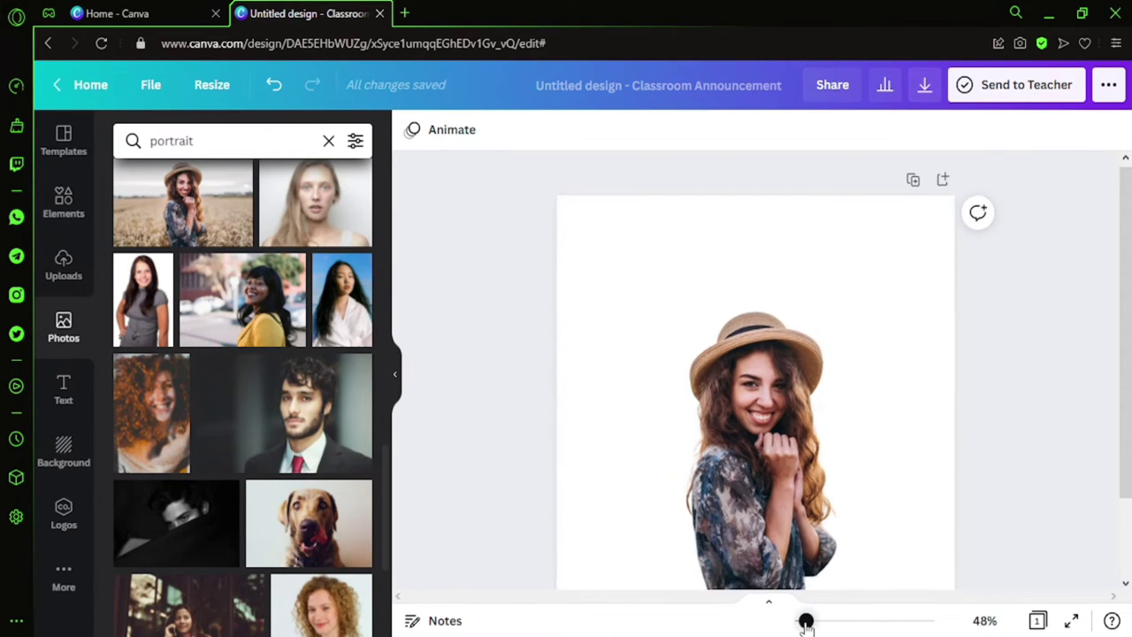
scroll(940, 363, "down", 2)
Set the page background to the first pink gradient from the Background gradients
left_click(946, 316)
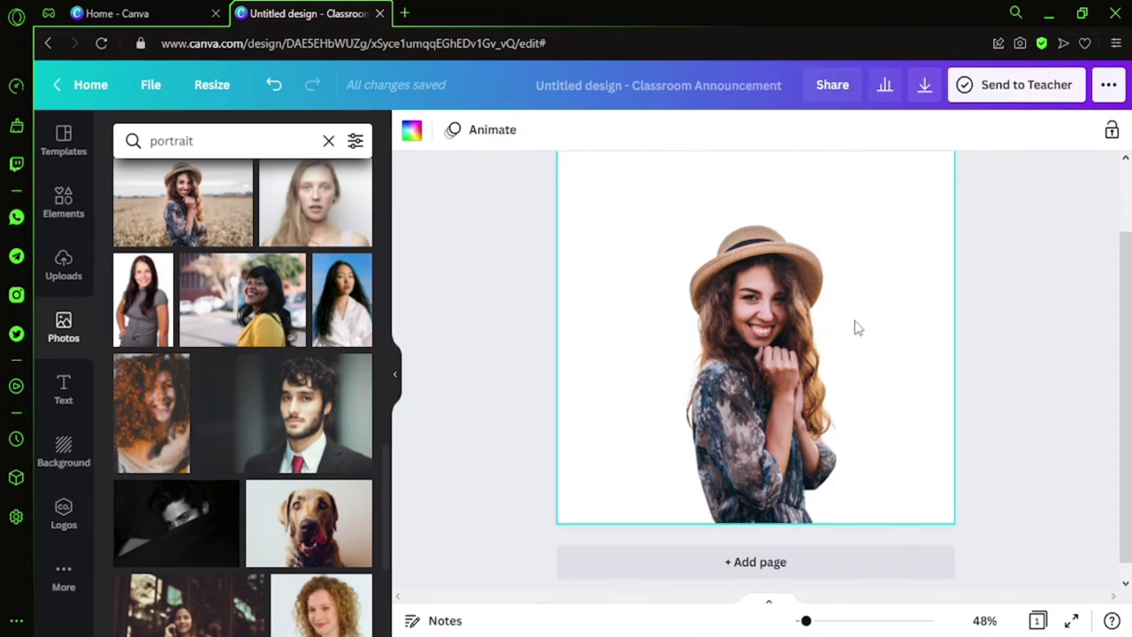
left_click(74, 442)
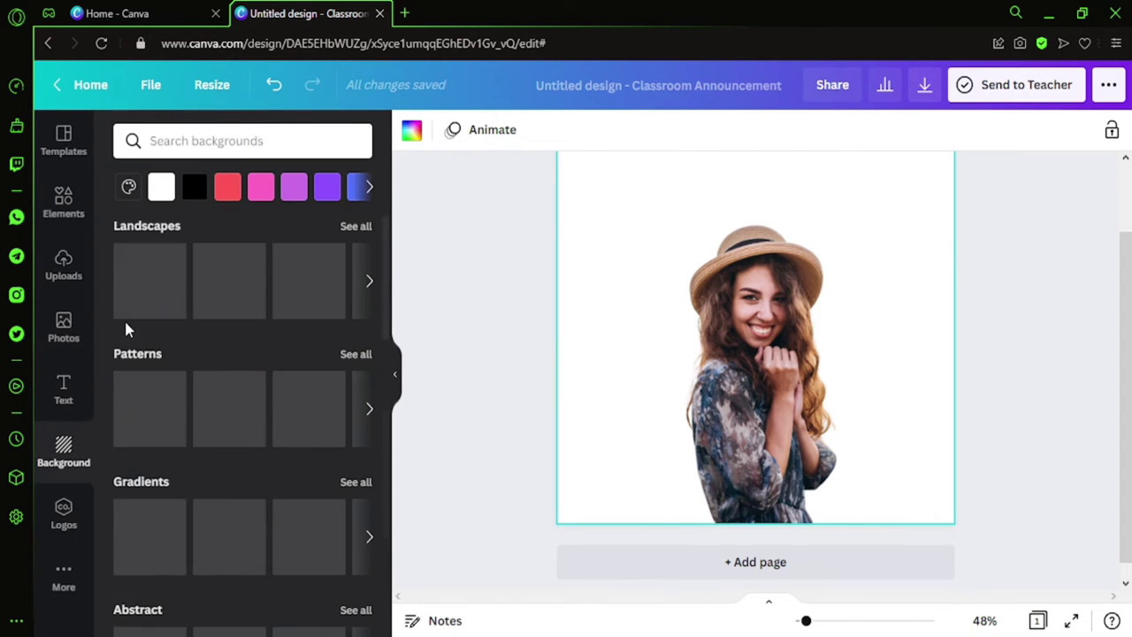
scroll(260, 366, "down", 3)
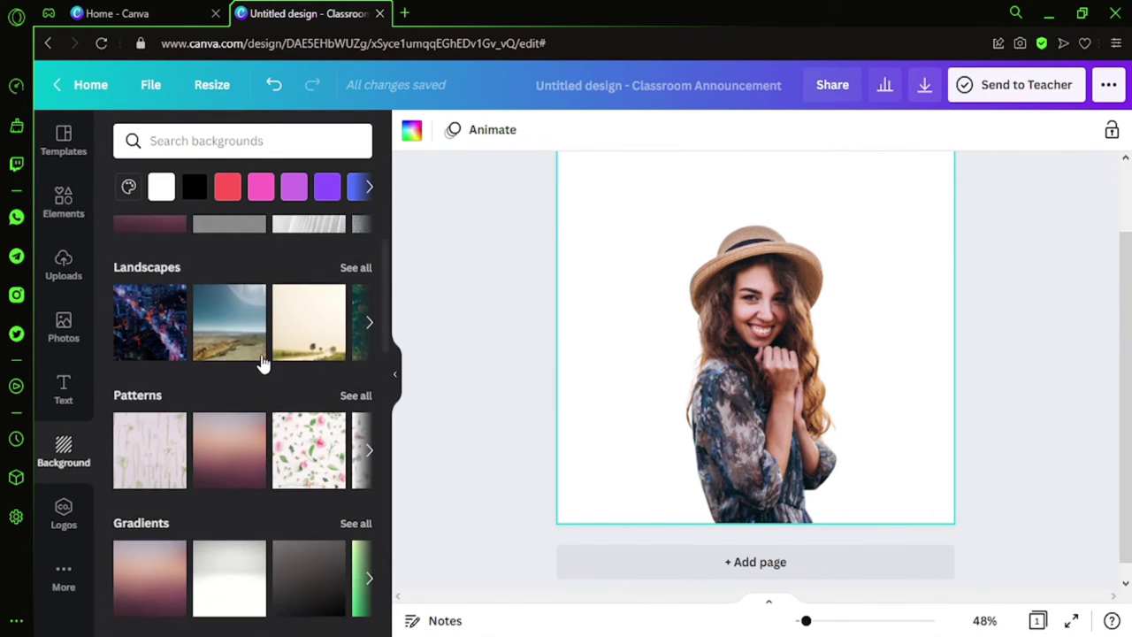
left_click(156, 418)
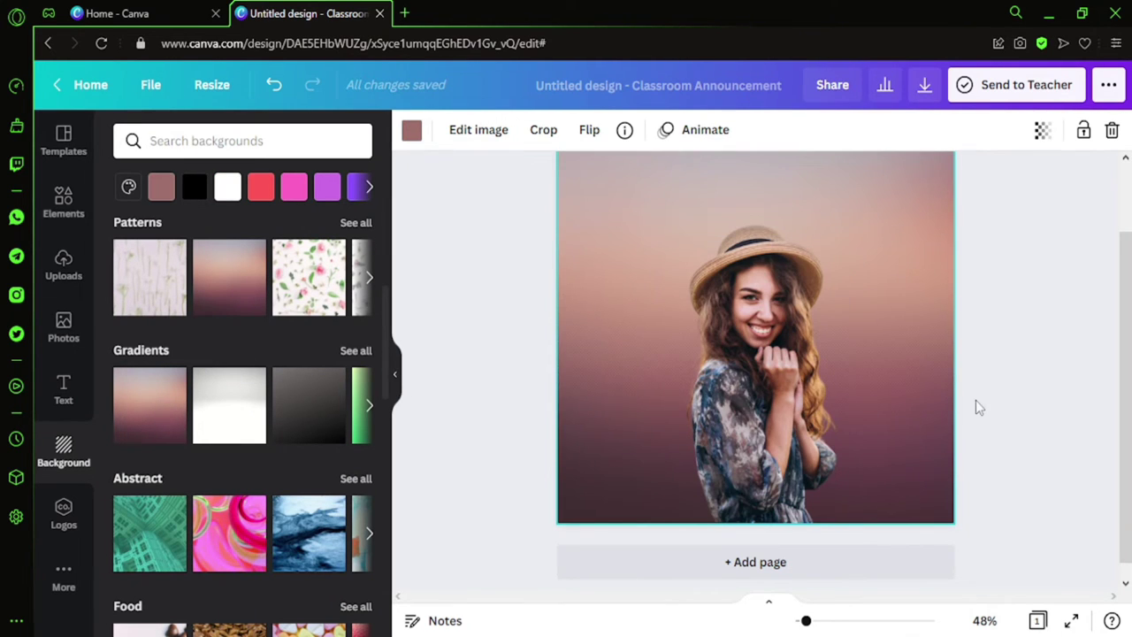
scroll(975, 407, "up", 1)
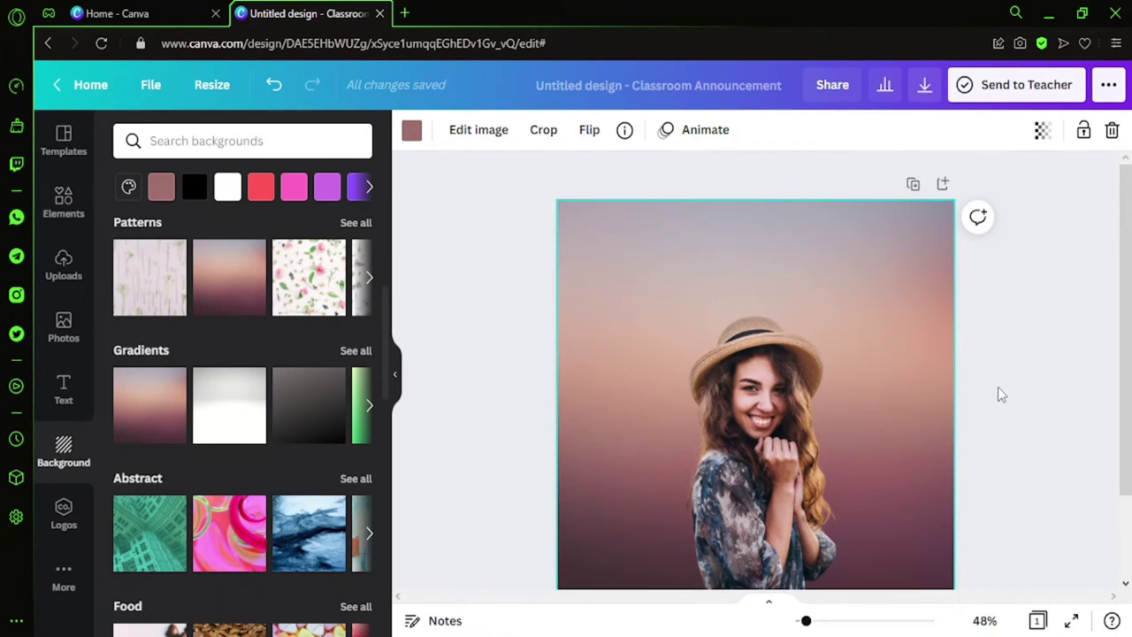
scroll(901, 389, "down", 1)
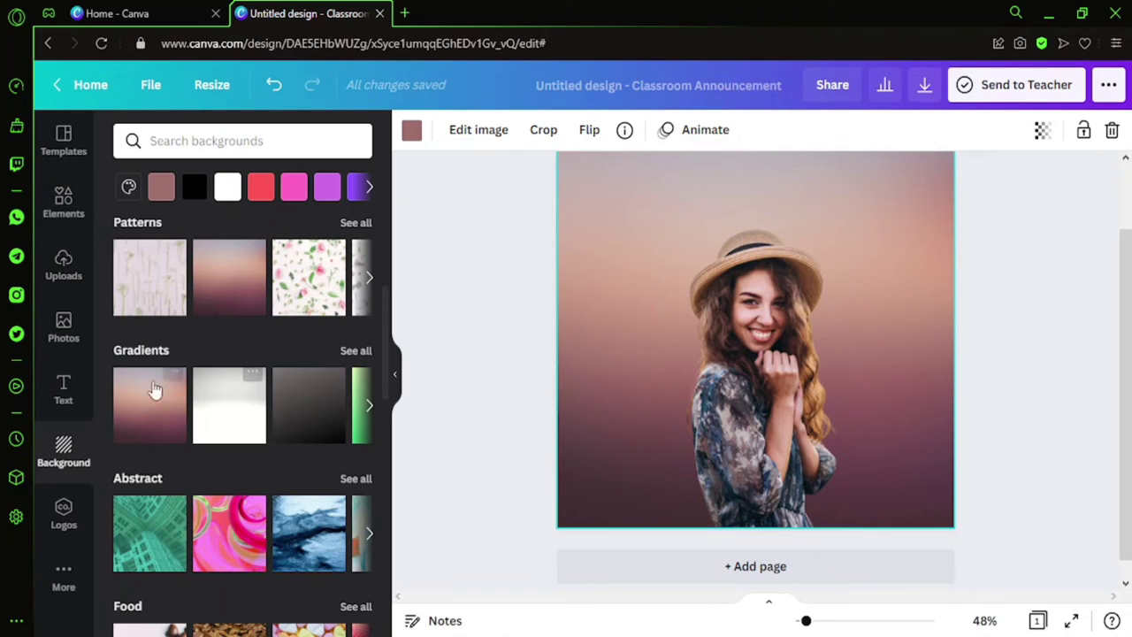
Add the outlined BE BRAVE text combination from the ready-made text styles
left_click(74, 394)
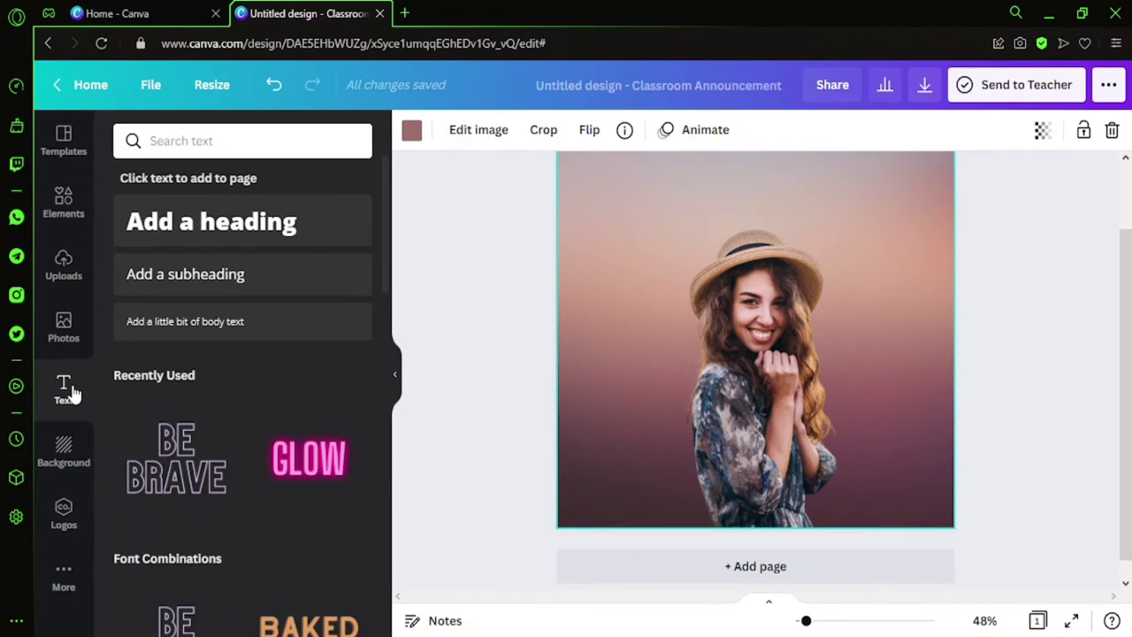
scroll(238, 410, "down", 3)
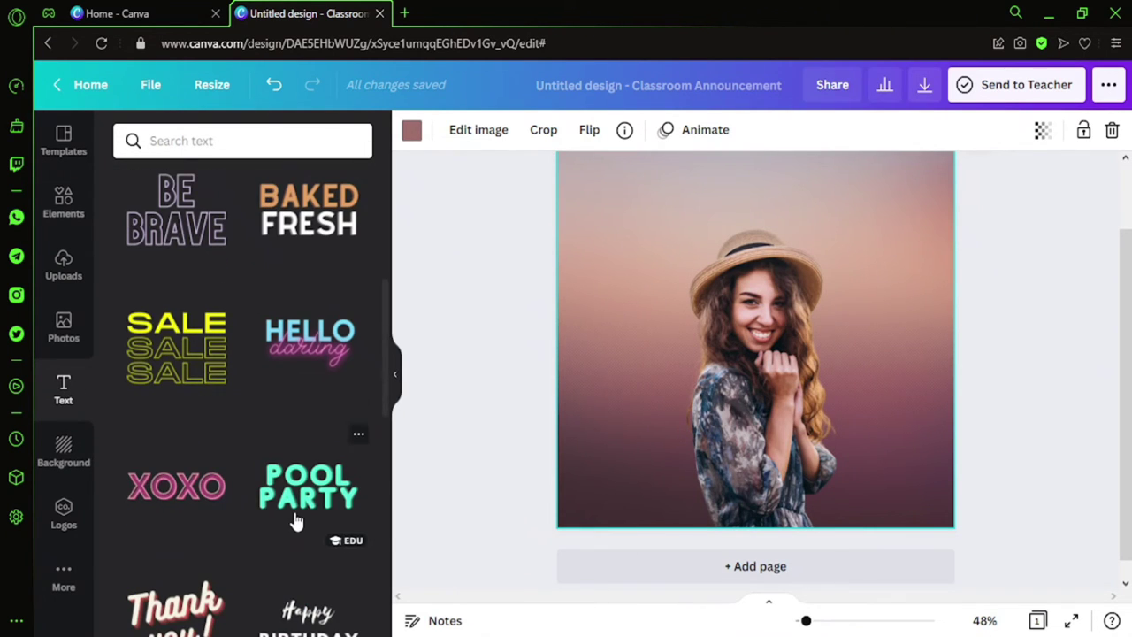
scroll(296, 518, "up", 2)
left_click(202, 403)
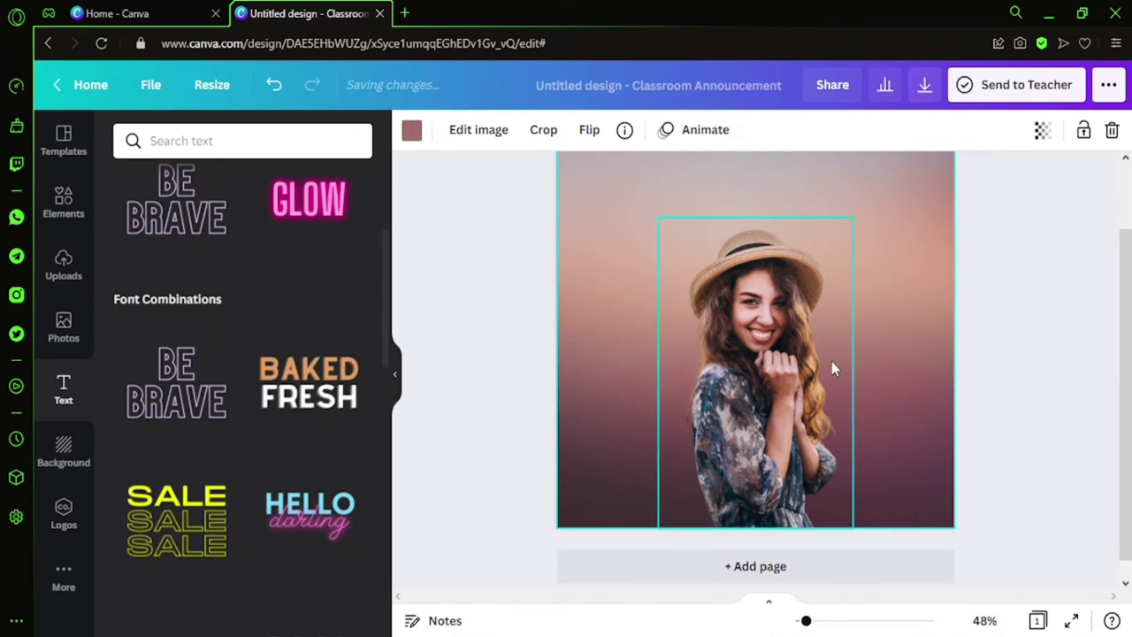
Move the BE BRAVE text over the portrait and enlarge it to span the page
left_click_drag(787, 371, 739, 309)
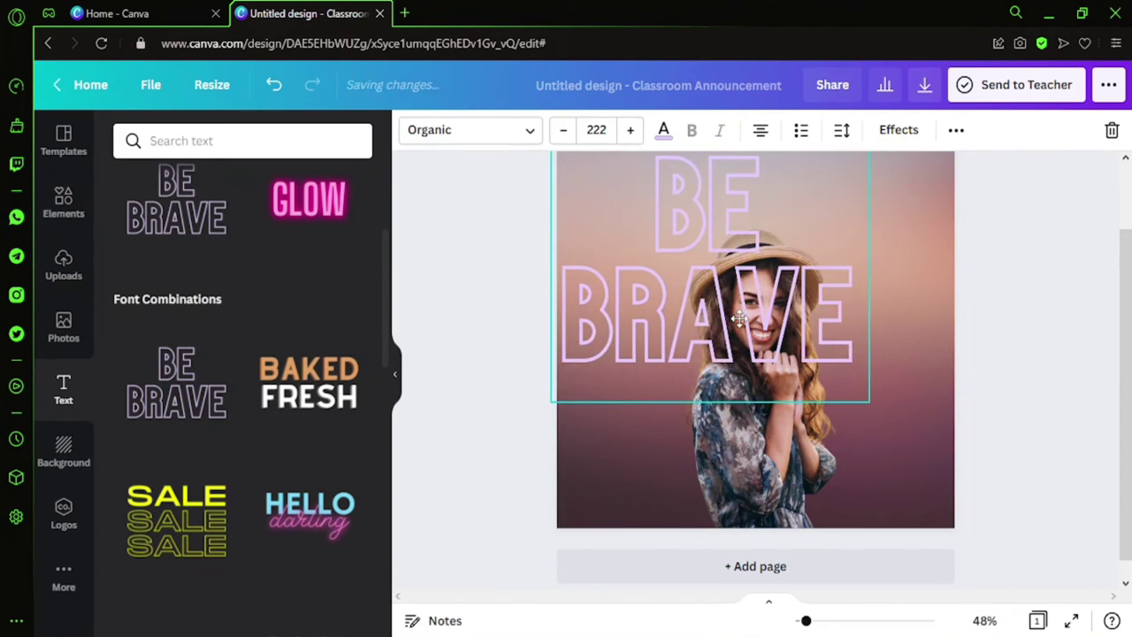
left_click_drag(868, 392, 968, 466)
left_click(1016, 381)
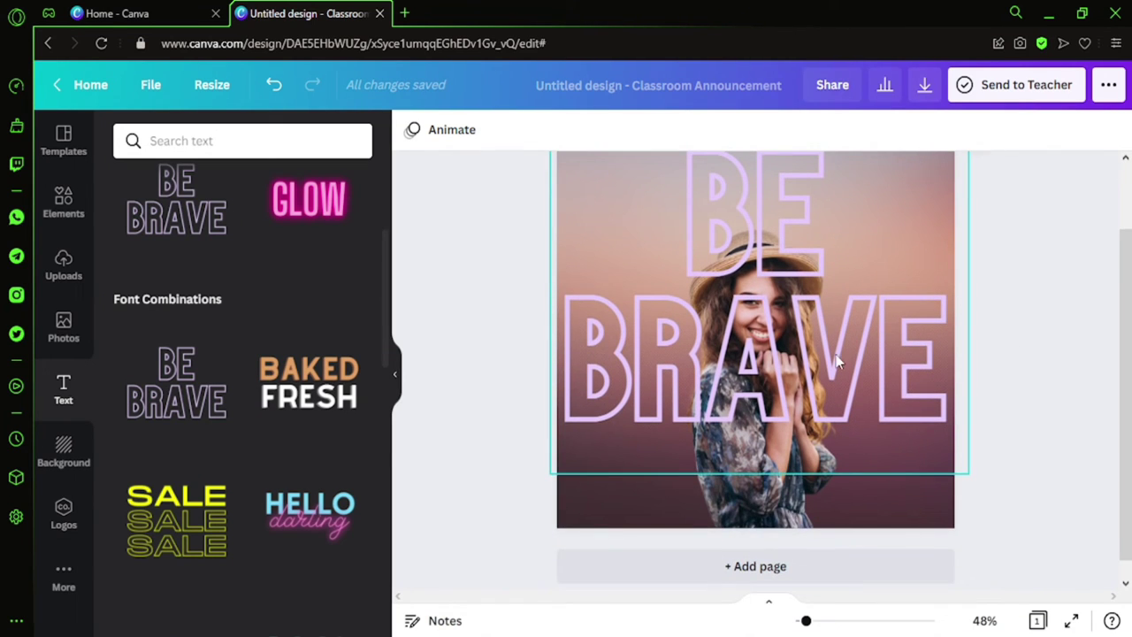
left_click_drag(828, 343, 825, 314)
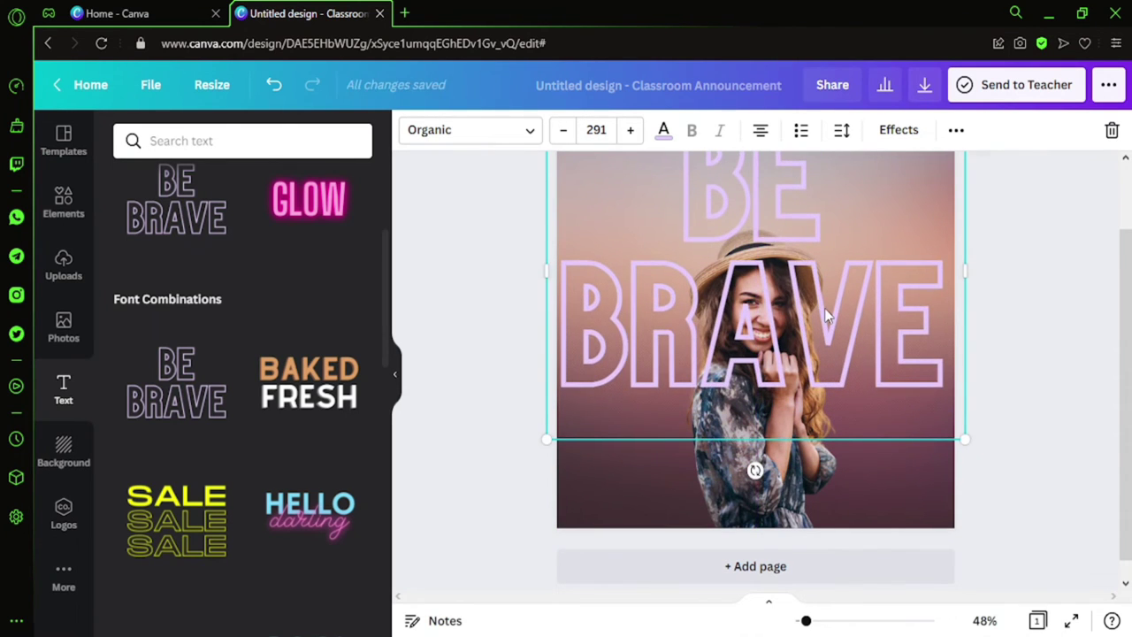
key("Right")
key("Right")
left_click(1025, 347)
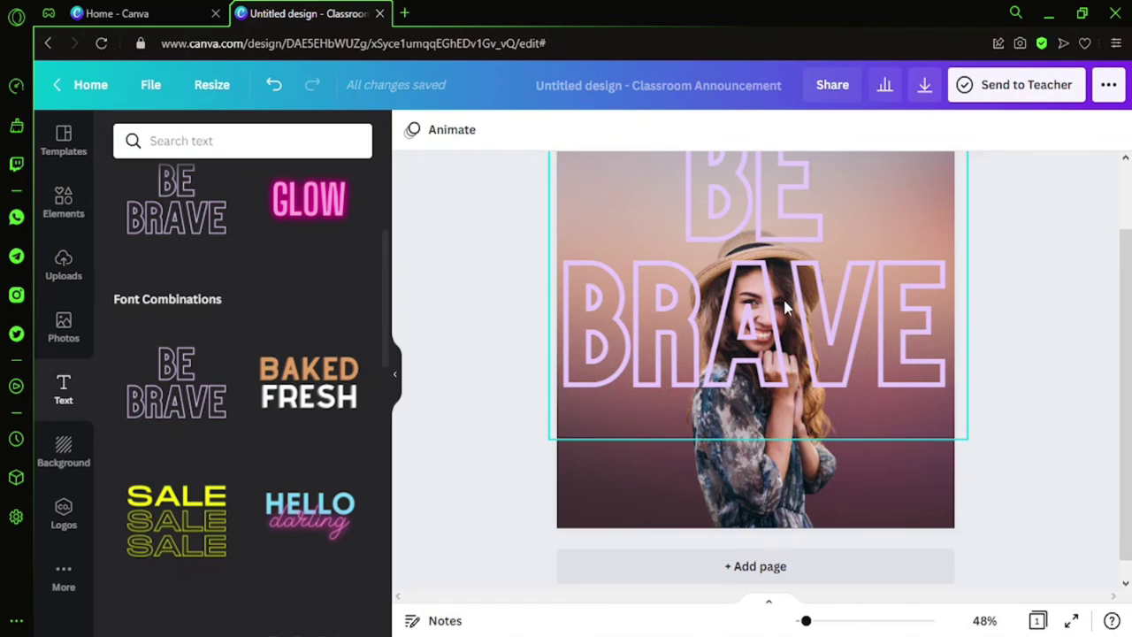
Send the BE BRAVE text to back behind the woman and nudge it slightly down
right_click(784, 298)
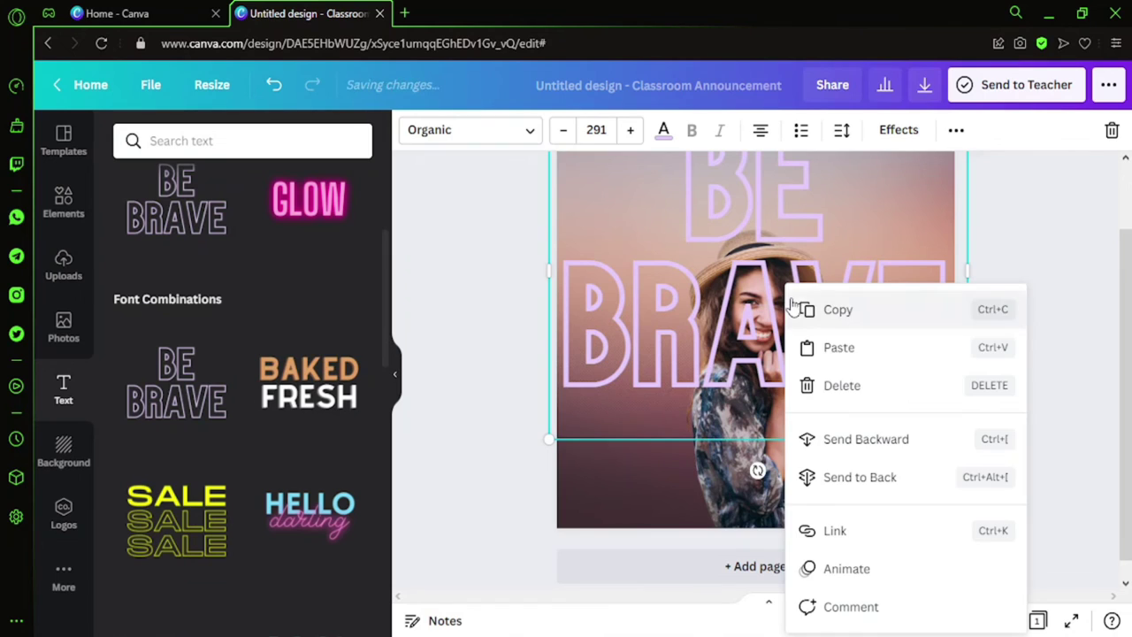
left_click(873, 469)
left_click(1001, 391)
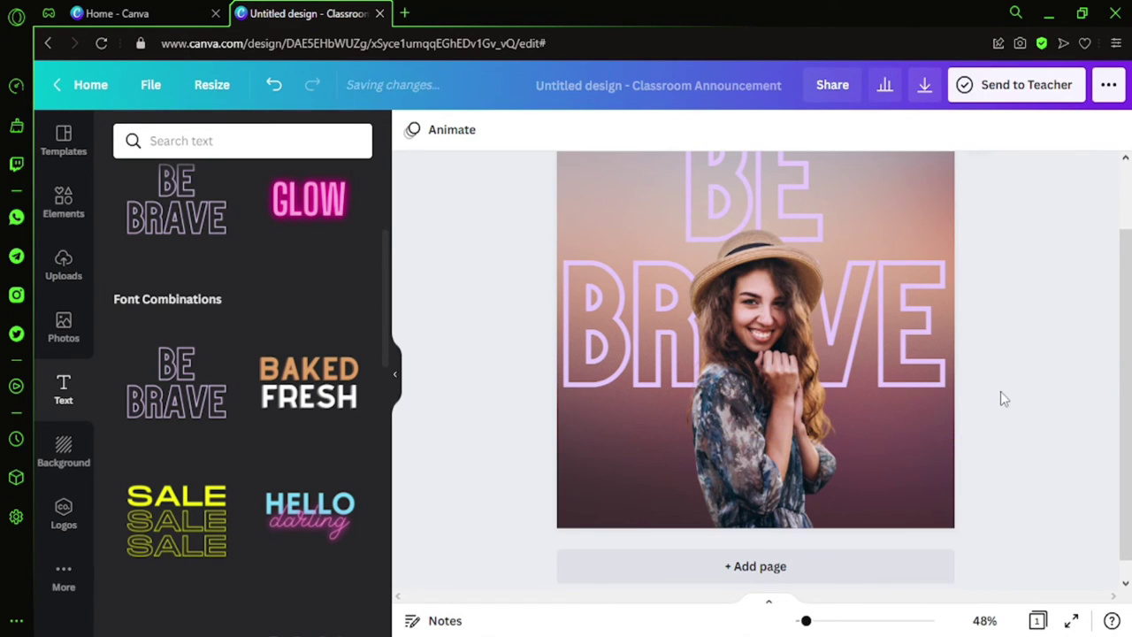
left_click(804, 210)
scroll(899, 358, "up", 1)
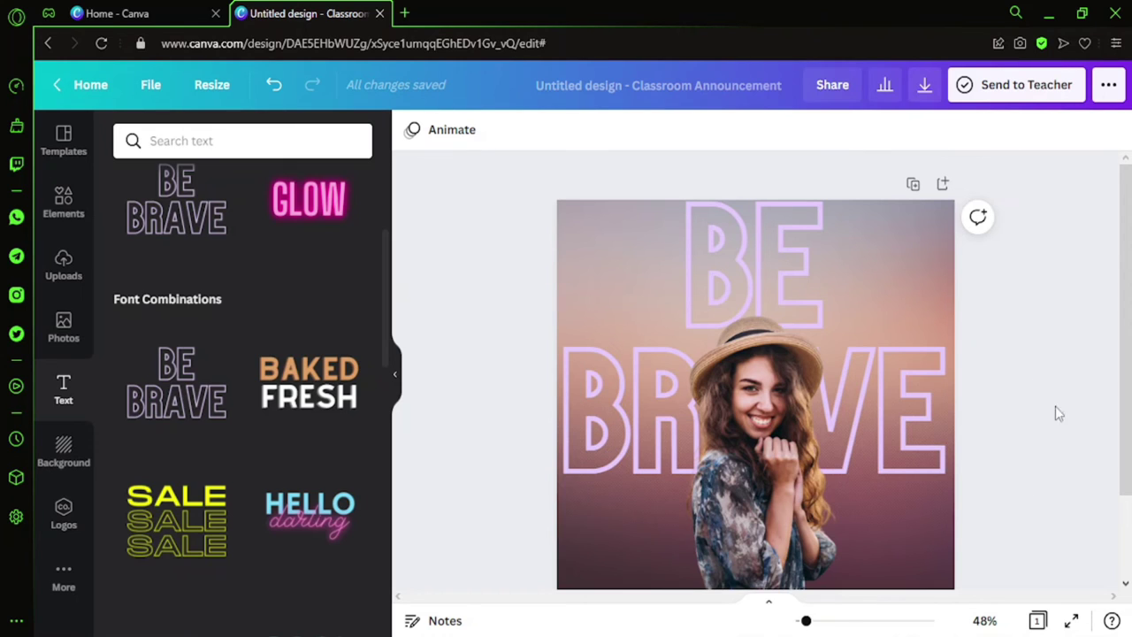
left_click_drag(914, 391, 911, 405)
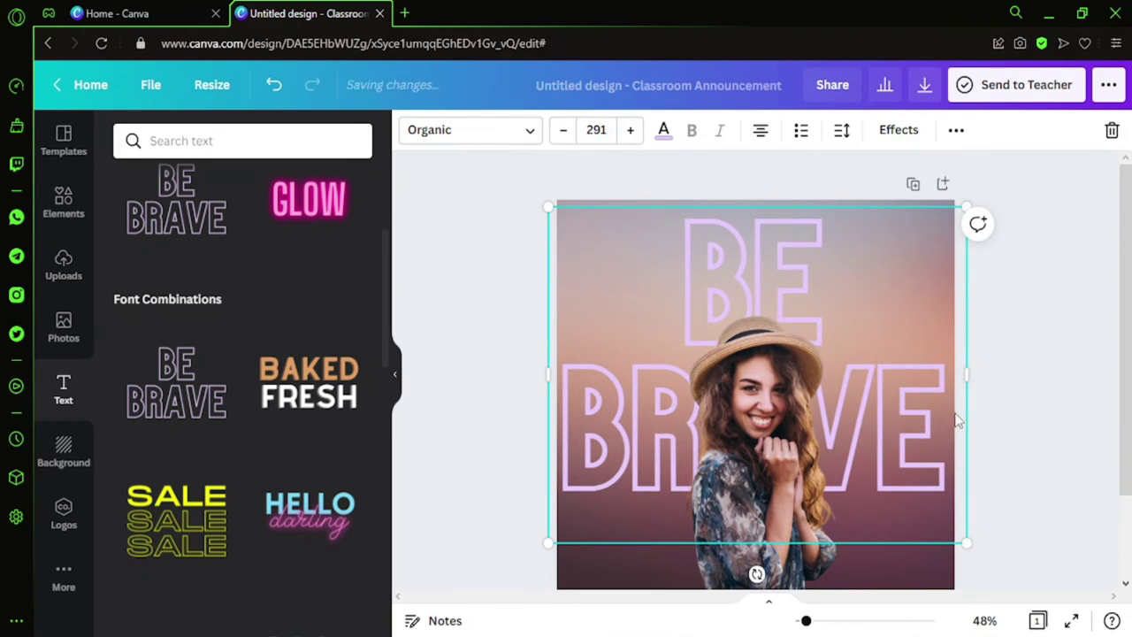
left_click(1002, 454)
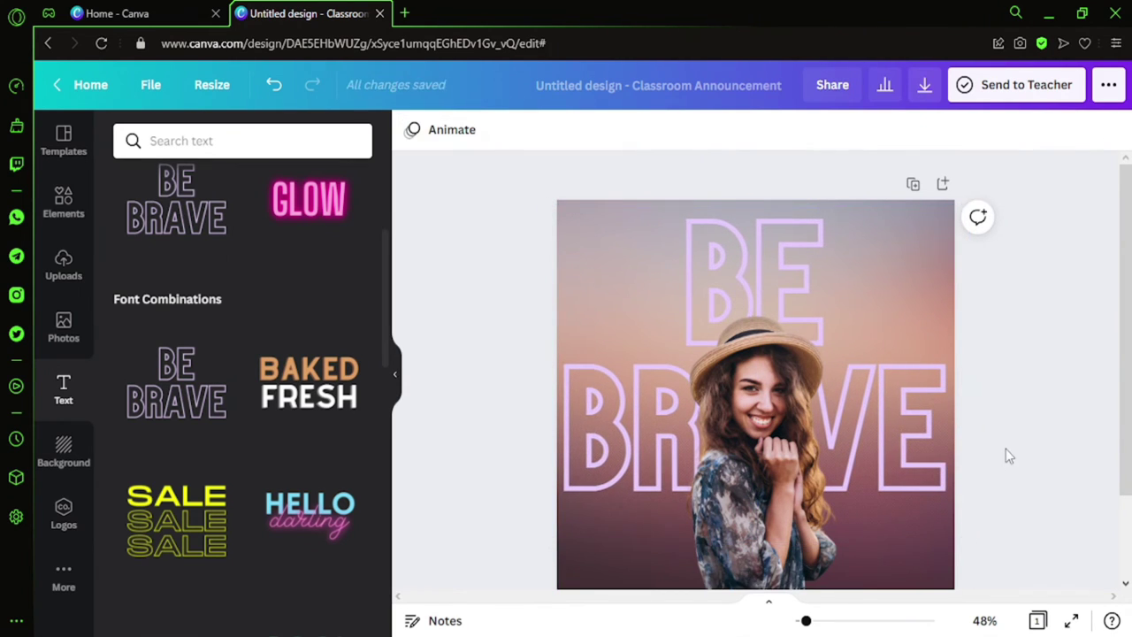
left_click(1071, 620)
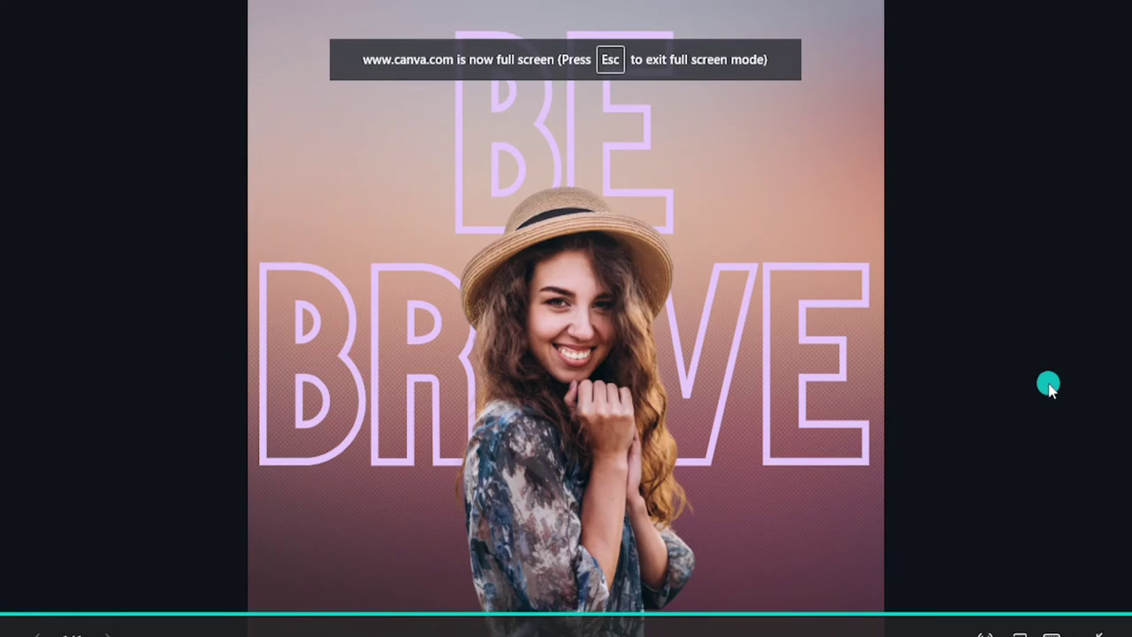